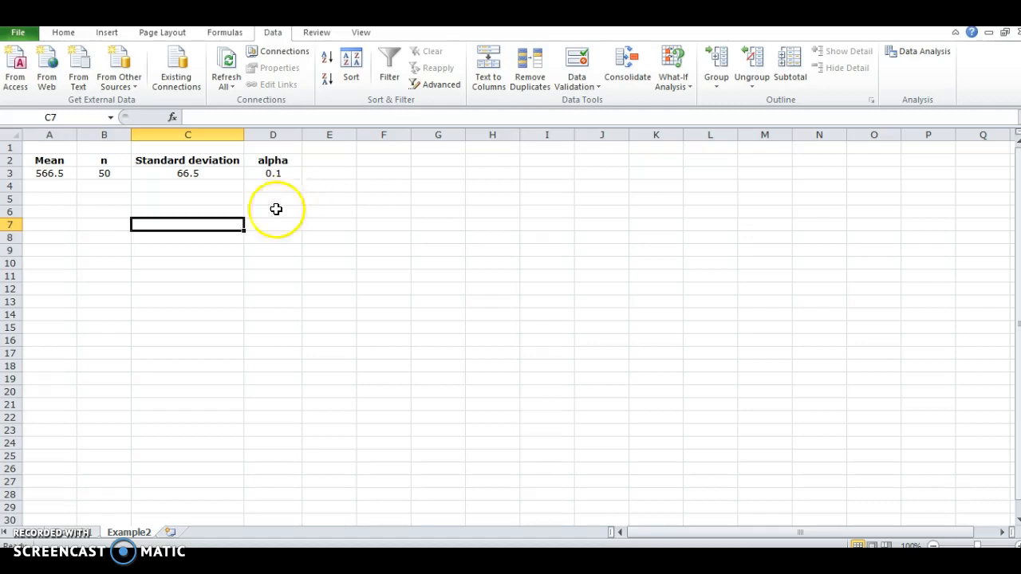
- Calculate the margin of error in cell A5 with =CONFIDENCE.NORM(0.1,66.5,50)
click(50, 199)
text(=)
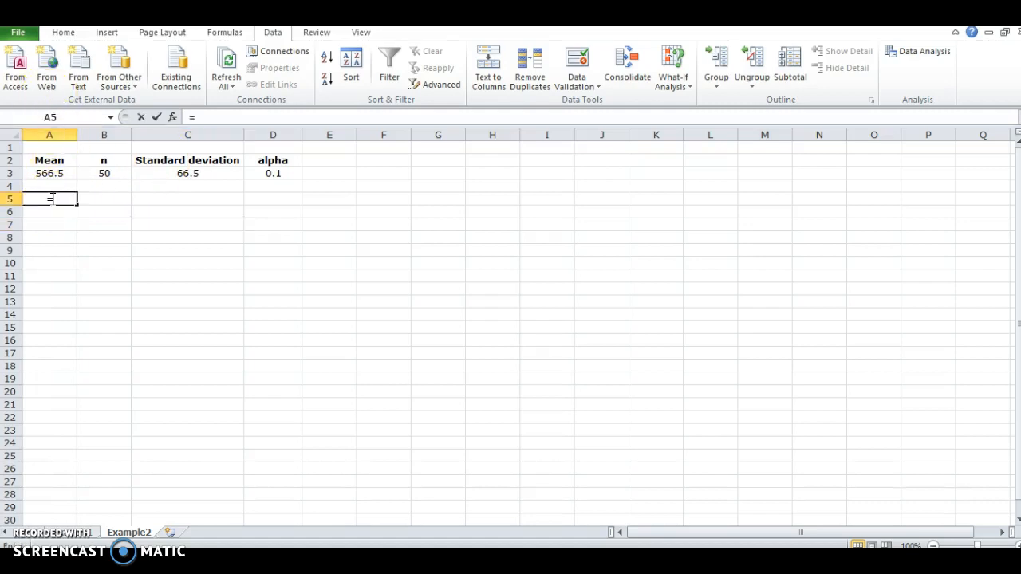
text(CONFIDEN)
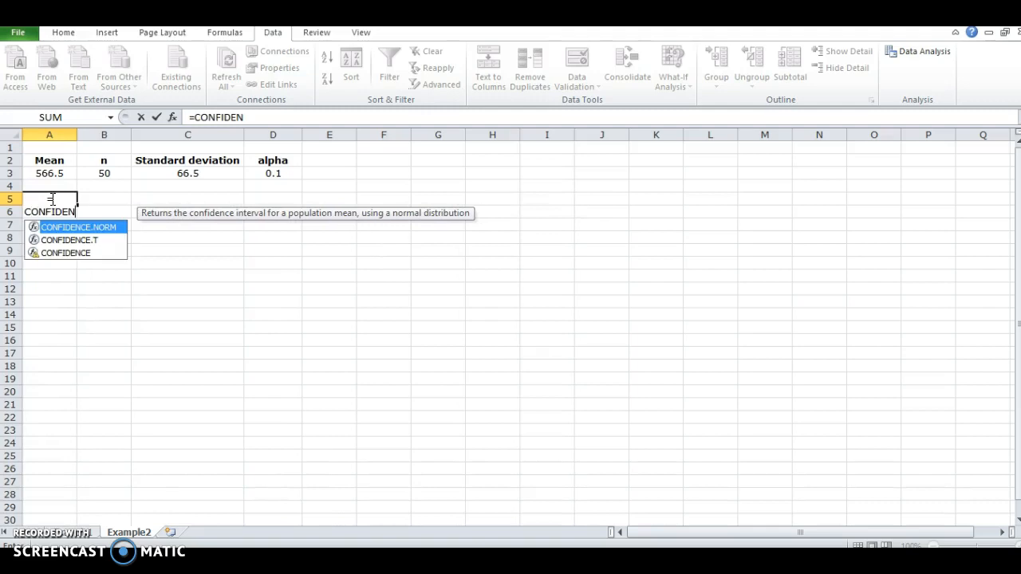
click(79, 227)
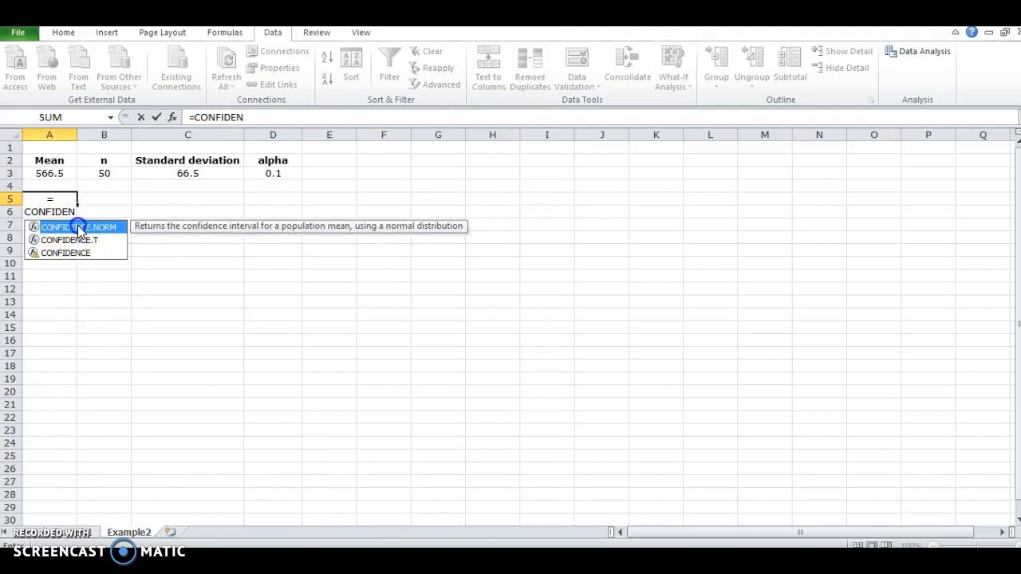
double_click(78, 227)
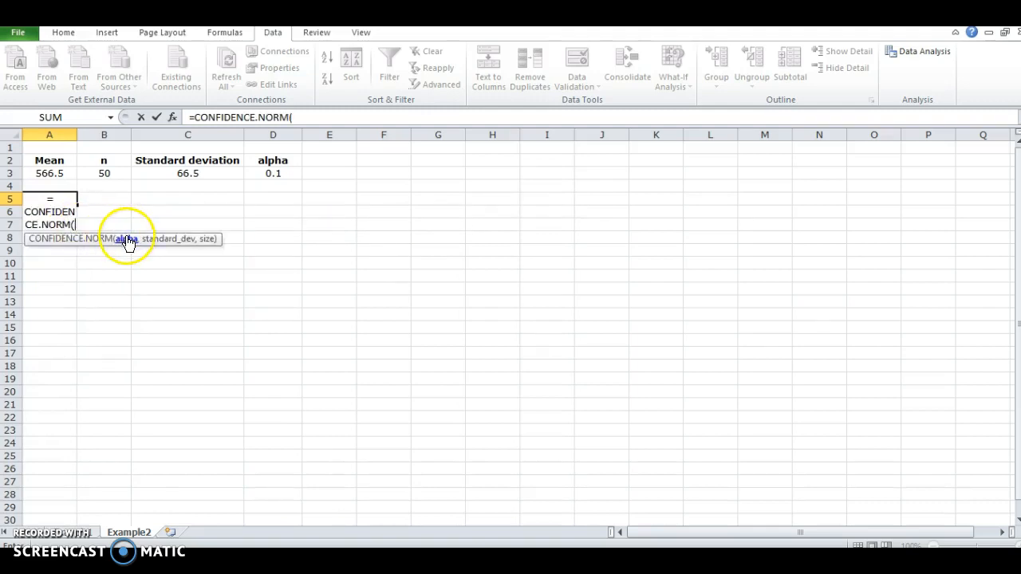
text(0)
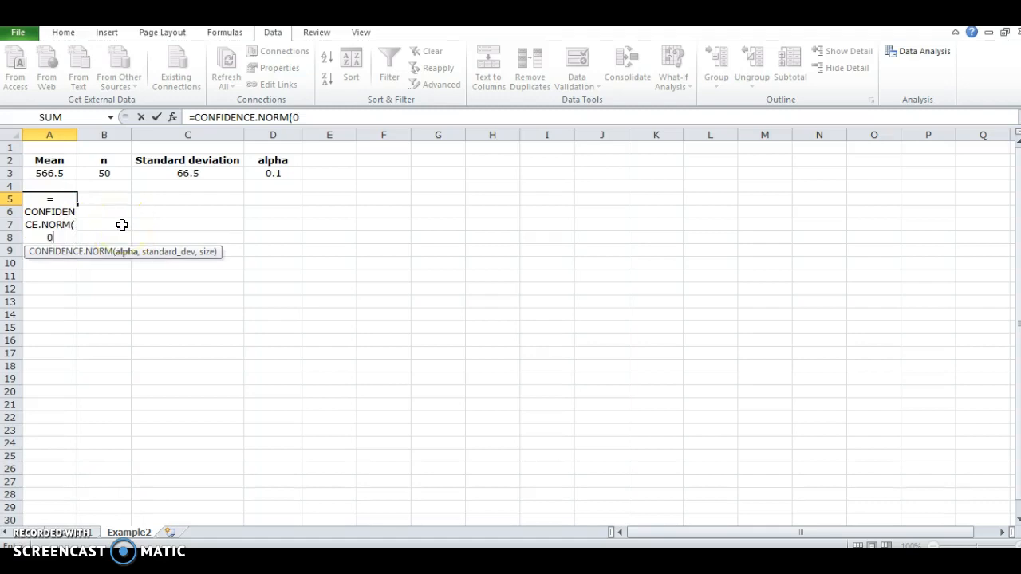
text(.1,)
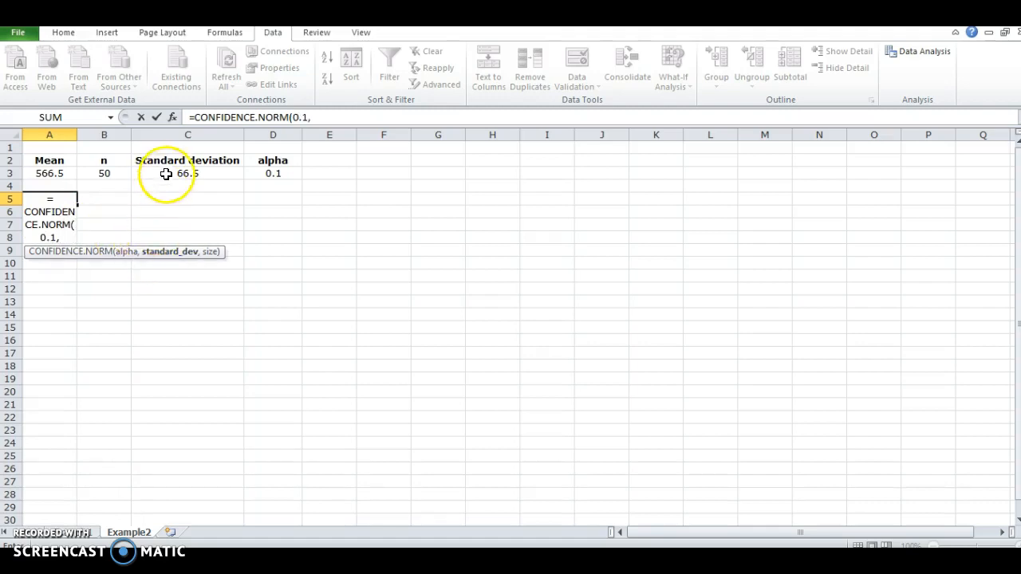
text(66)
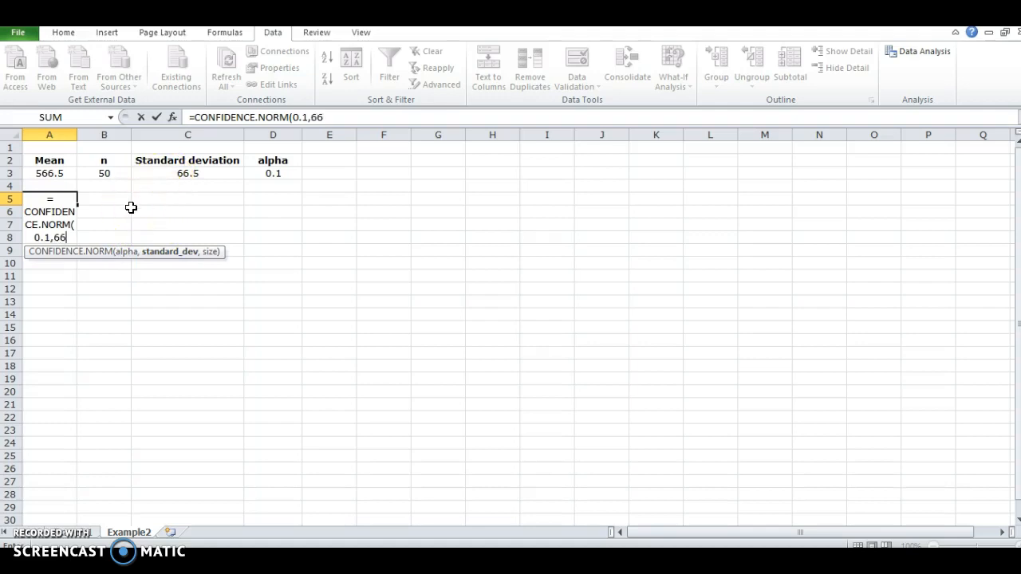
text(.5,)
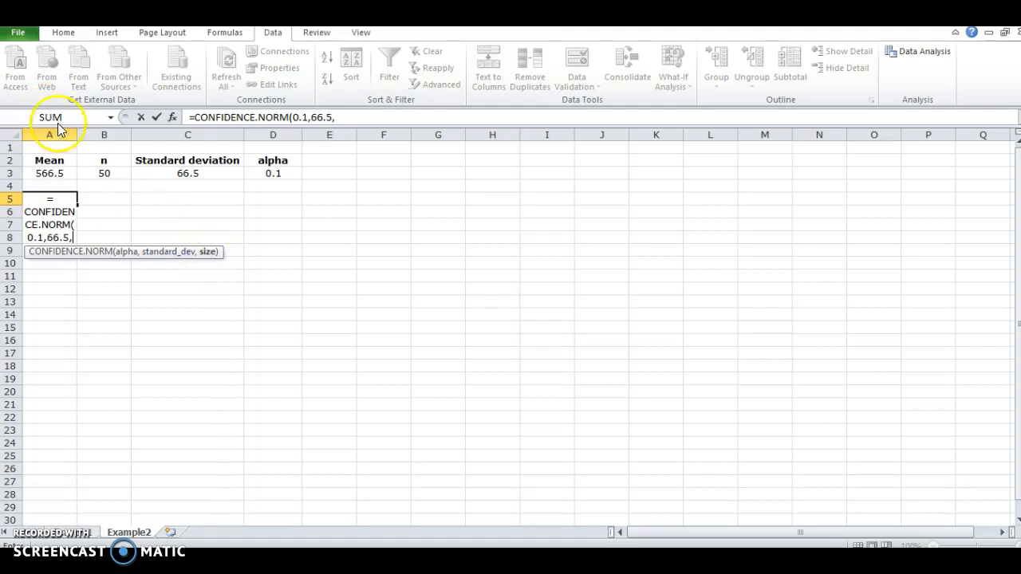
text(50)
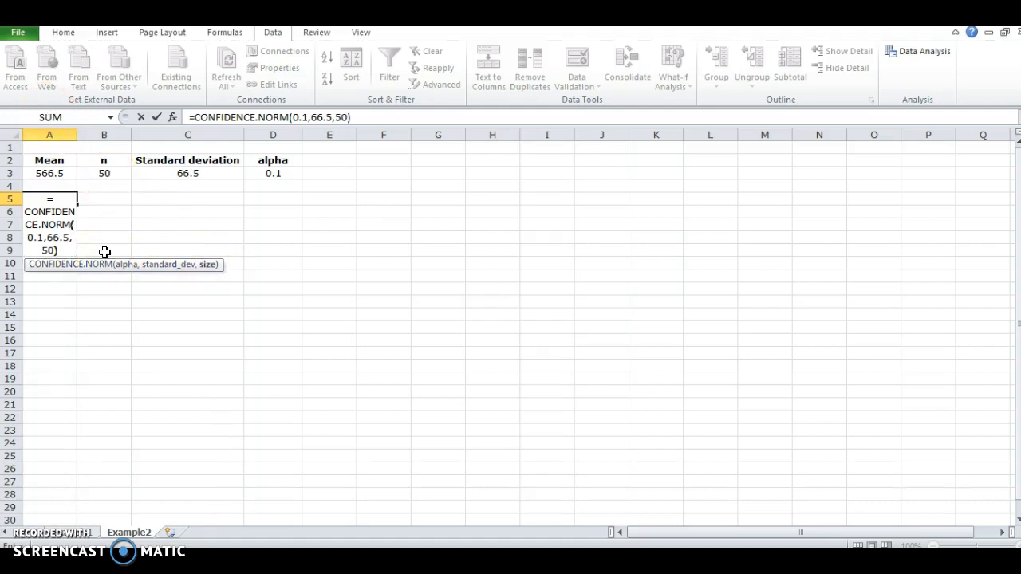
key(Return)
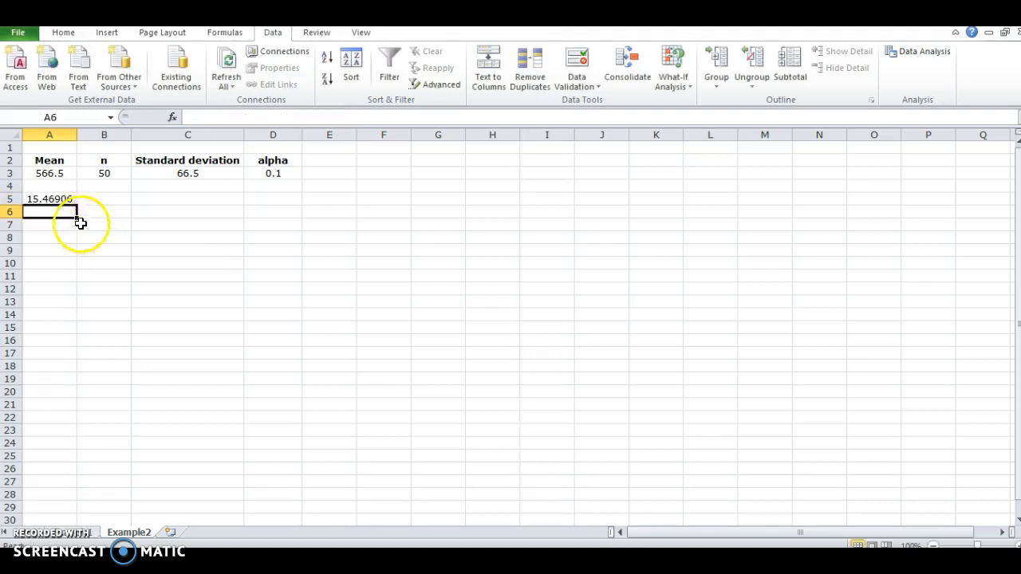
- Enter the labels Upper Limit in B8 and Lower Limit in B9, and autofit column B to their width
click(108, 236)
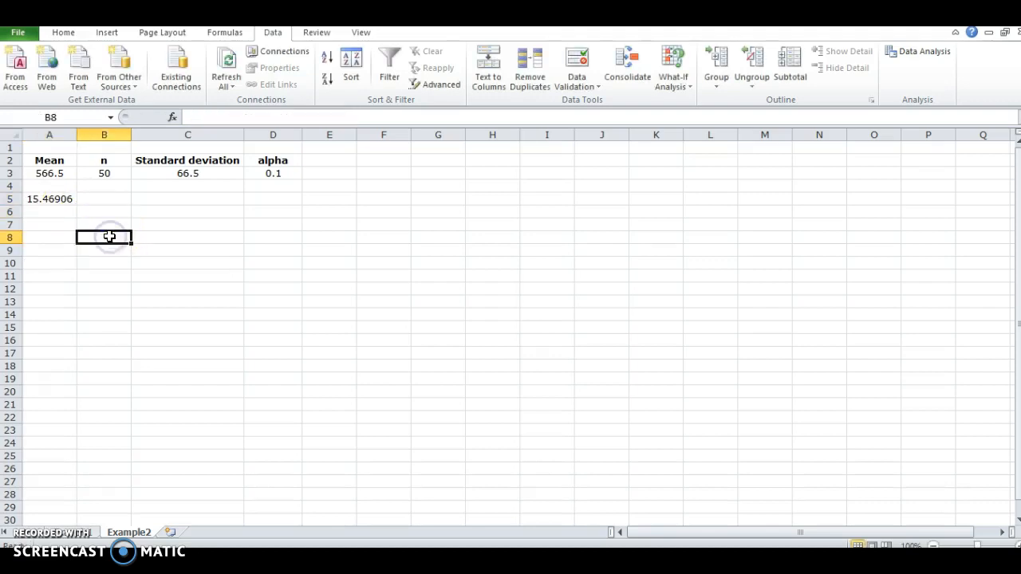
text(Upper Limit)
key(Return)
text(ow)
text(ower Limit)
key(Return)
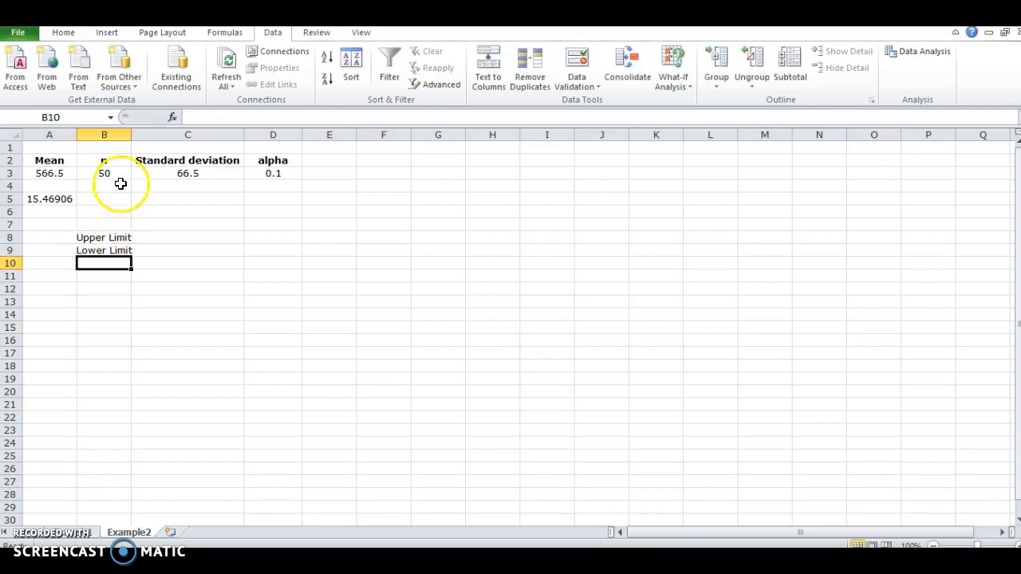
double_click(131, 136)
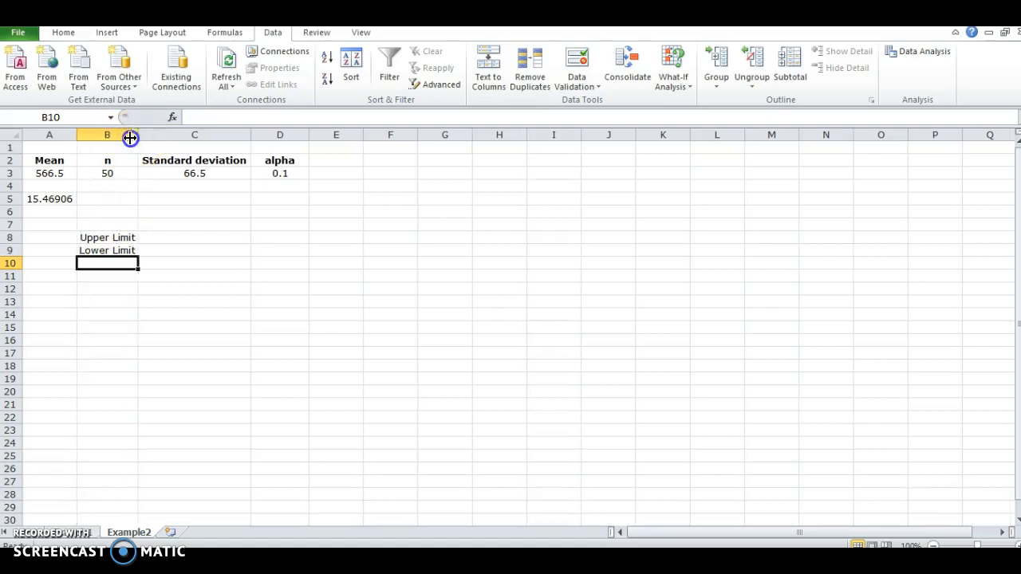
- Calculate the upper limit in C8 by adding the margin of error to the mean, =A3+A5
click(229, 229)
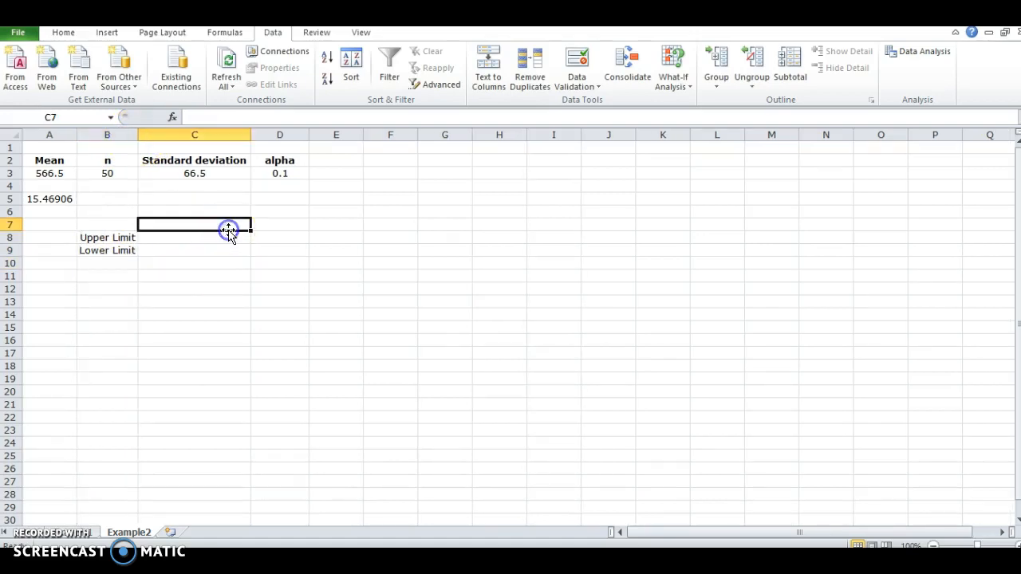
click(225, 236)
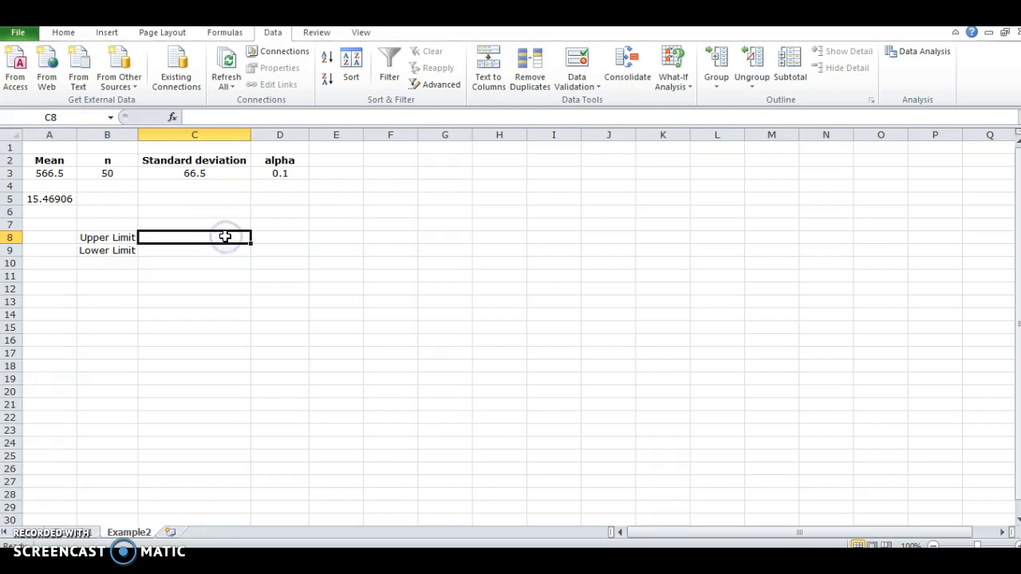
text(=)
click(71, 173)
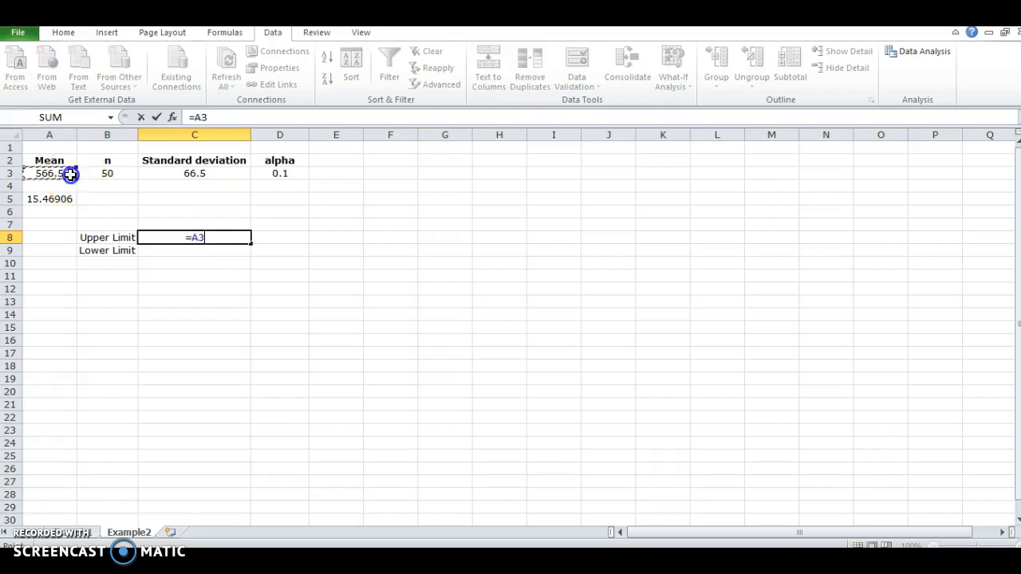
text(+)
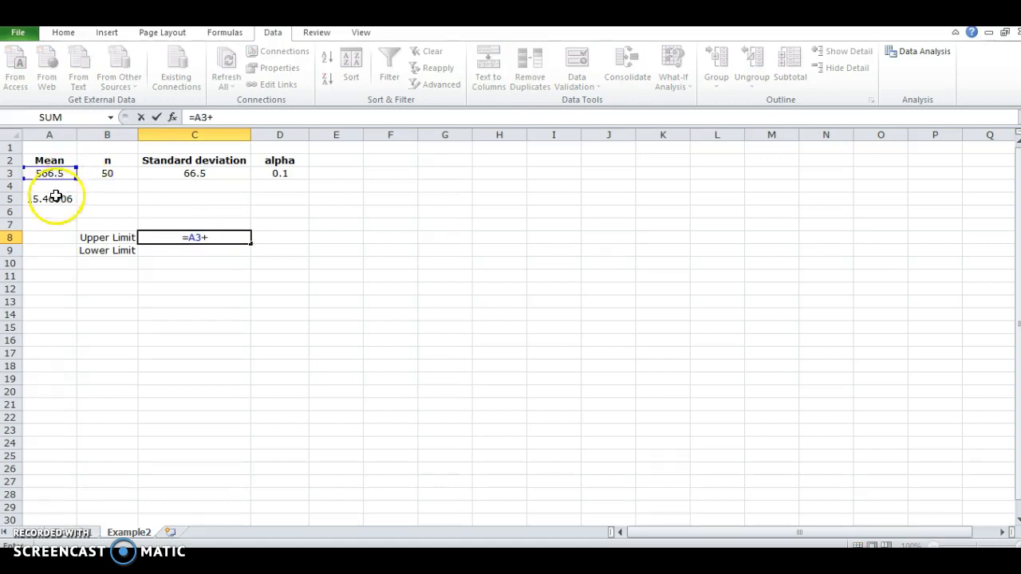
click(53, 201)
key(Return)
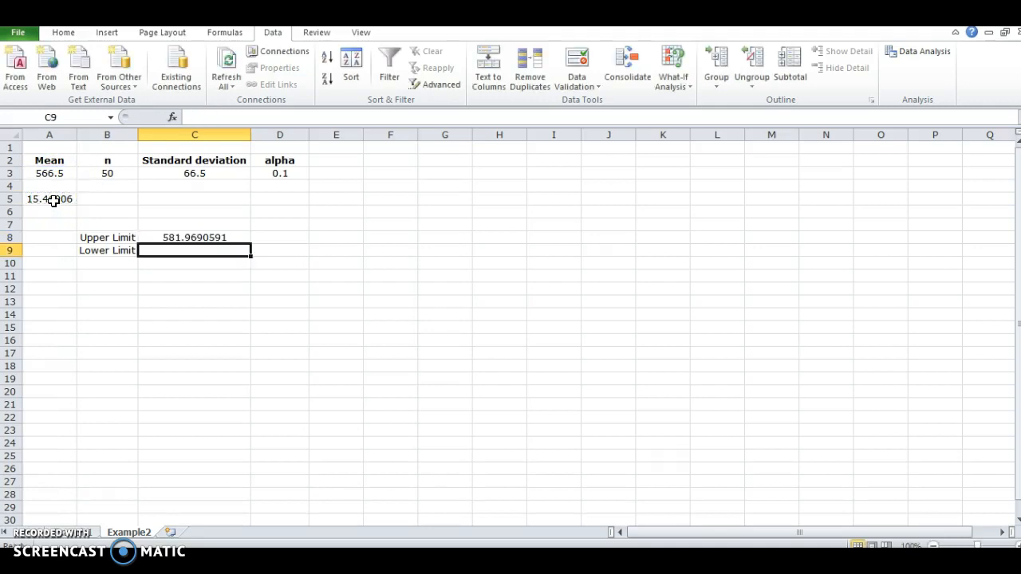
- Calculate the lower limit in C9 by subtracting the margin of error from the mean, =A3-A5
click(162, 247)
text(=)
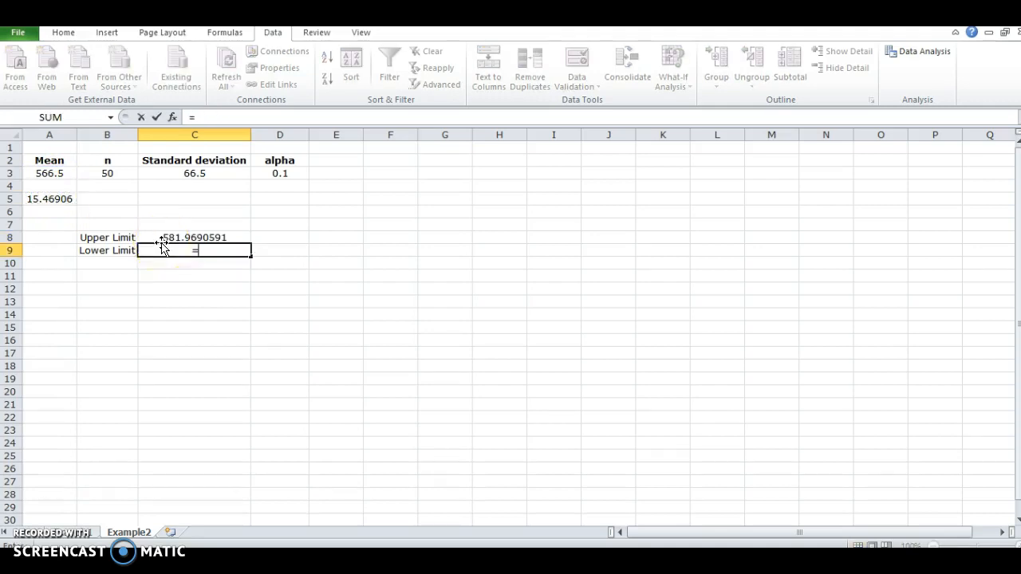
click(67, 171)
text(-)
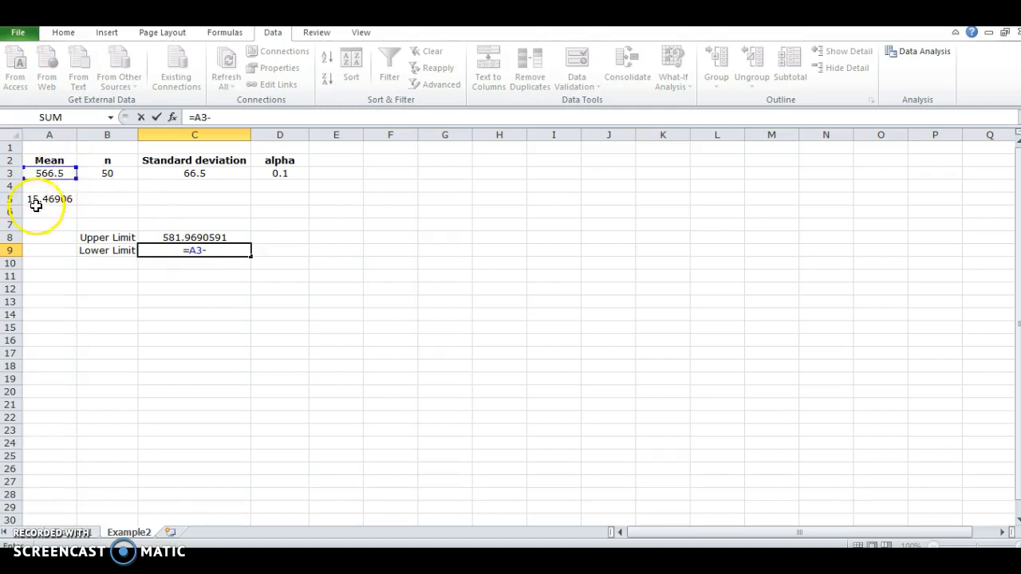
click(43, 200)
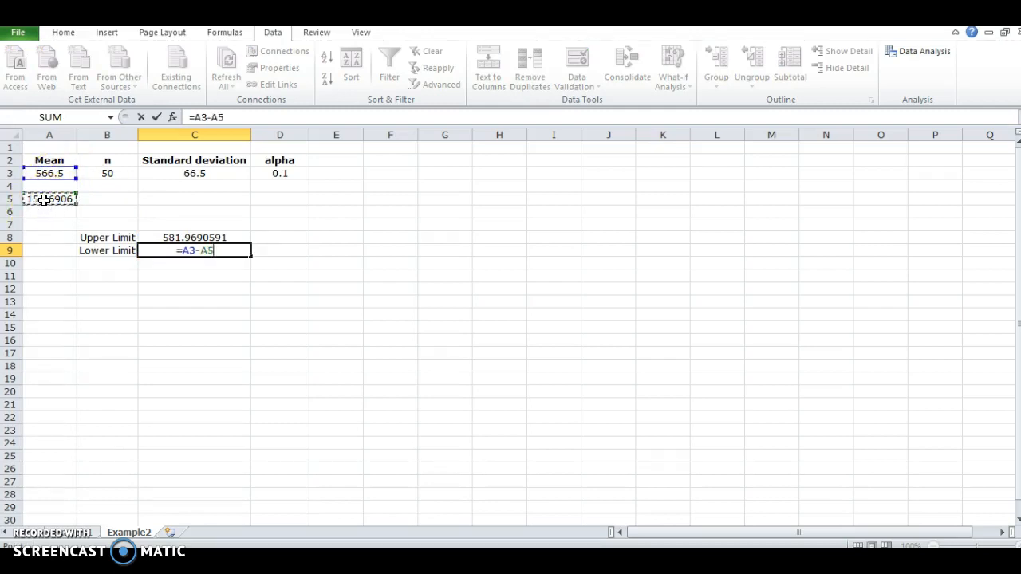
key(Return)
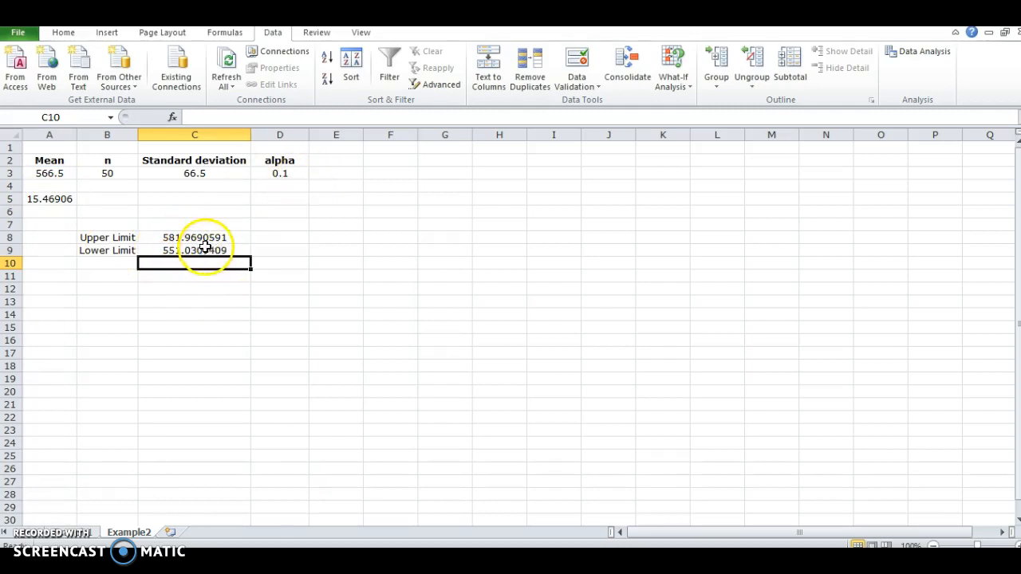
- Copy the Upper Limit and Lower Limit labels from B8:B9 to B12:B13
drag(127, 238, 125, 251)
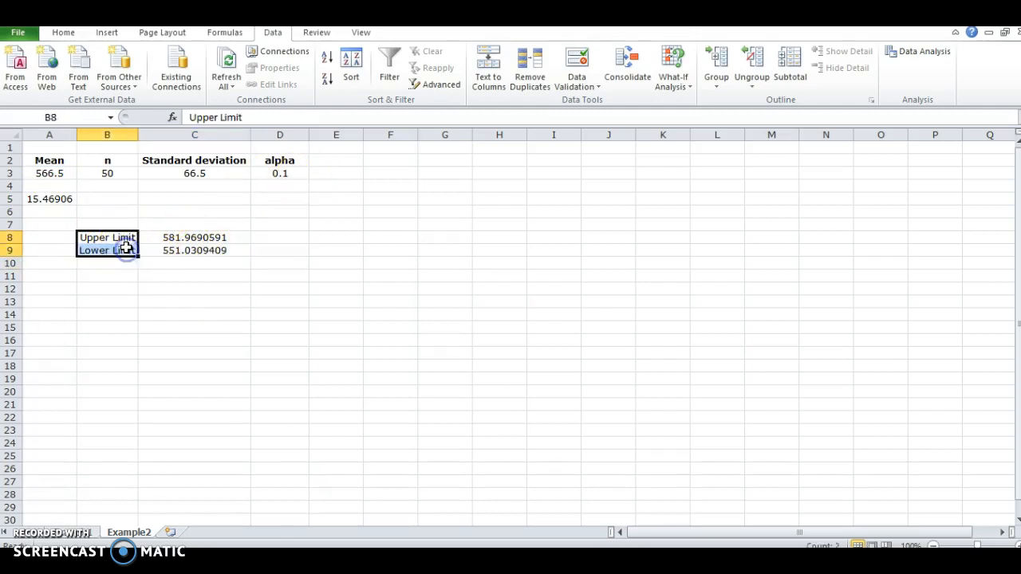
key(ctrl+c)
click(114, 288)
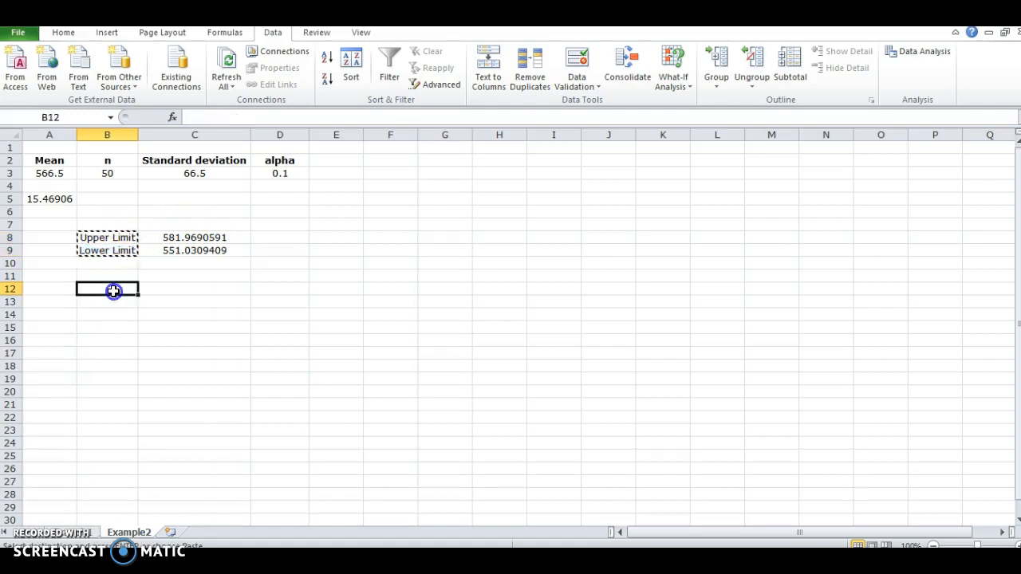
key(ctrl+v)
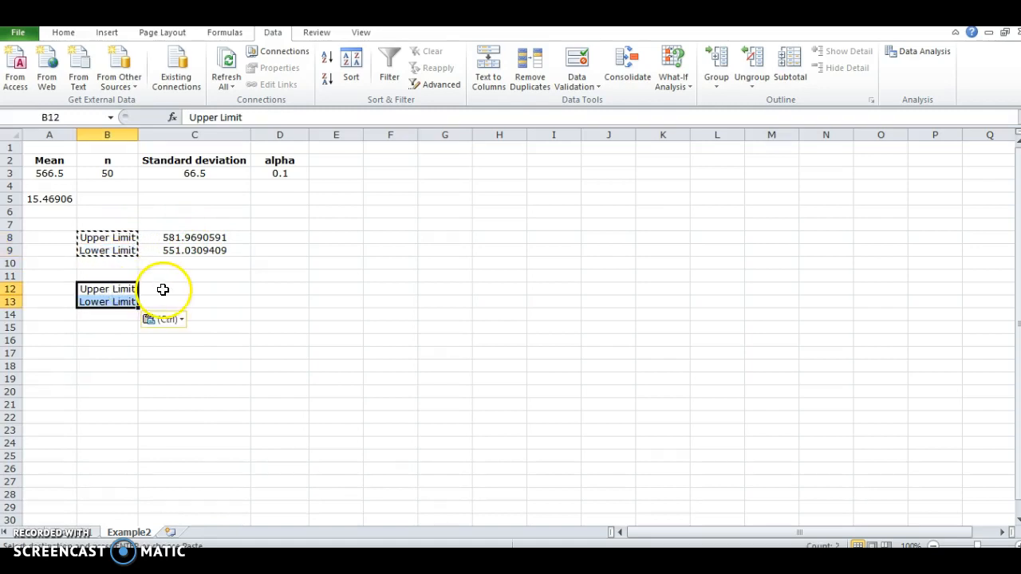
click(50, 211)
double_click(47, 231)
click(55, 213)
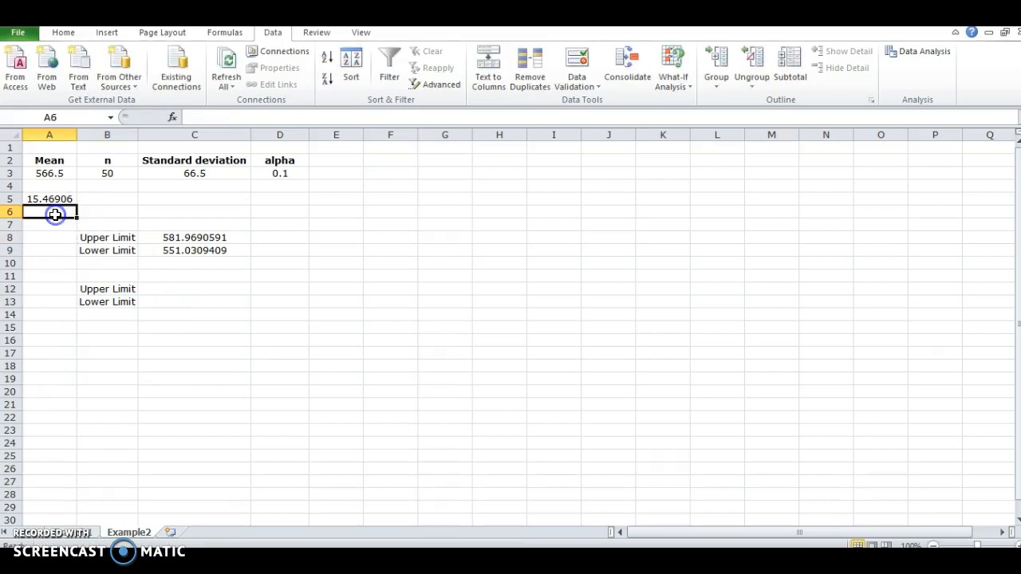
text(=confi)
click(64, 230)
double_click(64, 230)
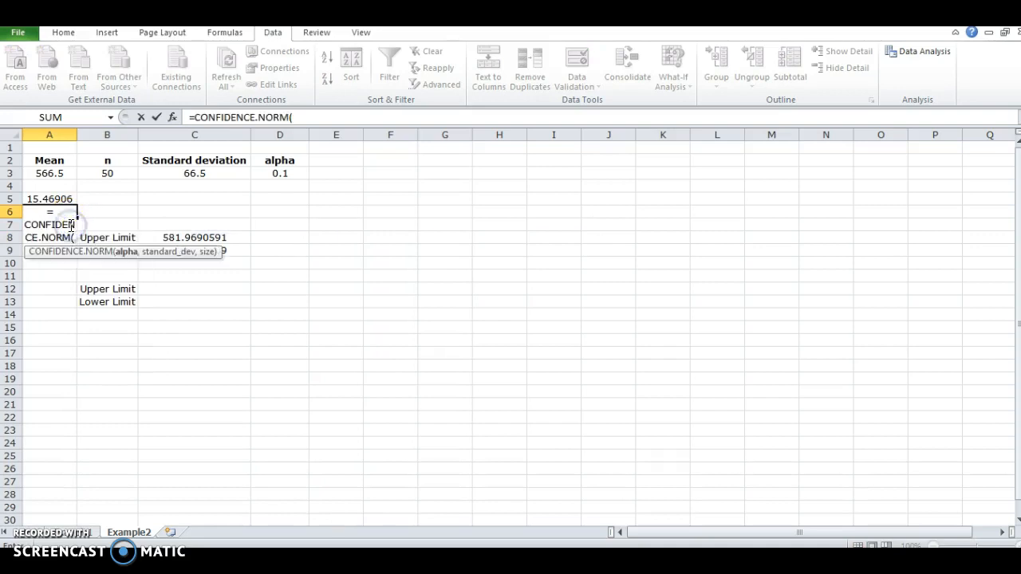
click(71, 225)
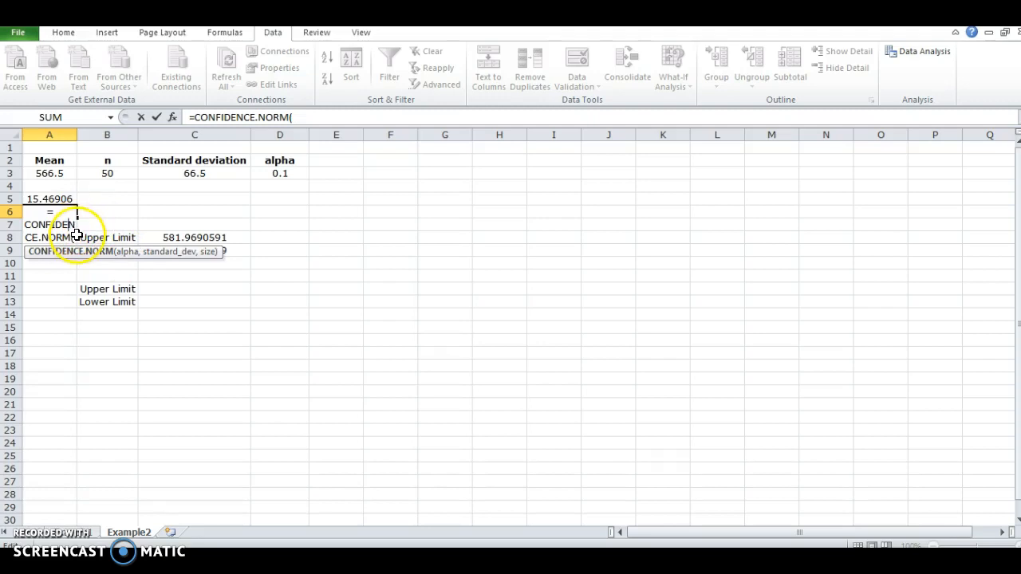
key(BackSpace)
key(BackSpace)
key(BackSpace)
key(BackSpace)
key(BackSpace)
key(BackSpace)
key(BackSpace)
key(BackSpace)
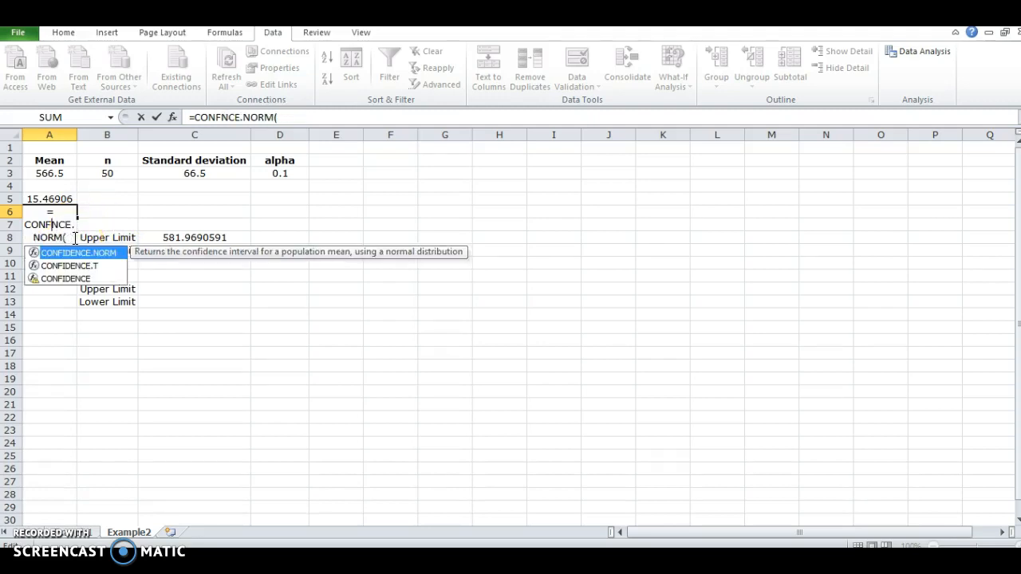
click(67, 226)
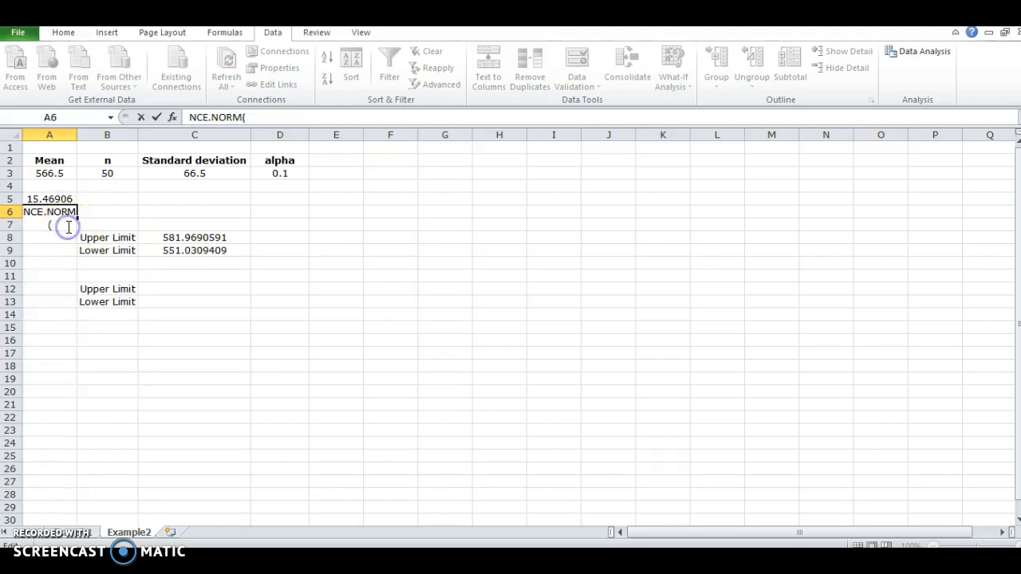
- Replace the contents of A6 with the margin of error for alpha 0.05, =CONFIDENCE.NORM(0.05,C3,B3)
drag(68, 226, 24, 200)
text(=)
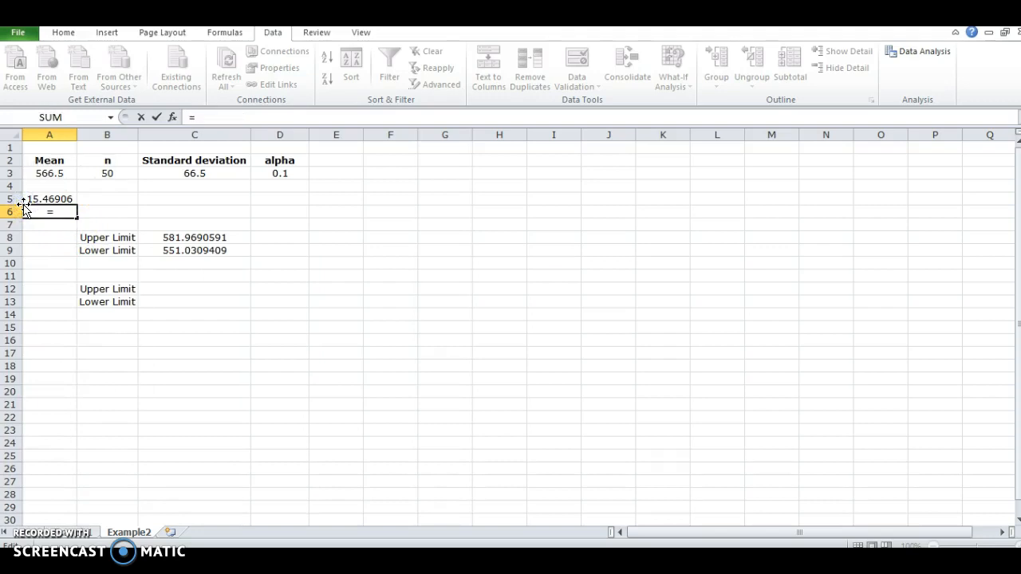
text(con)
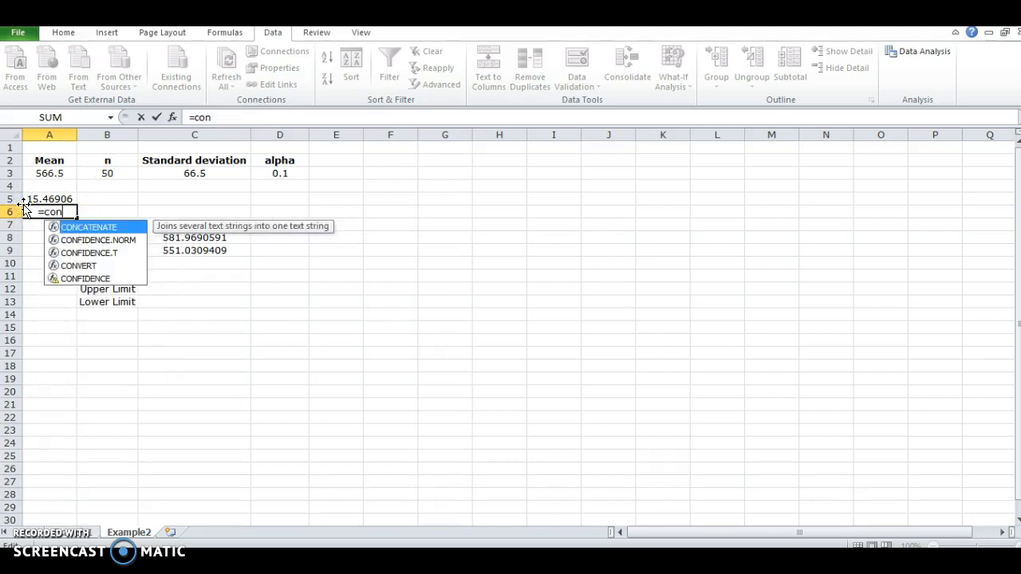
click(79, 241)
double_click(78, 241)
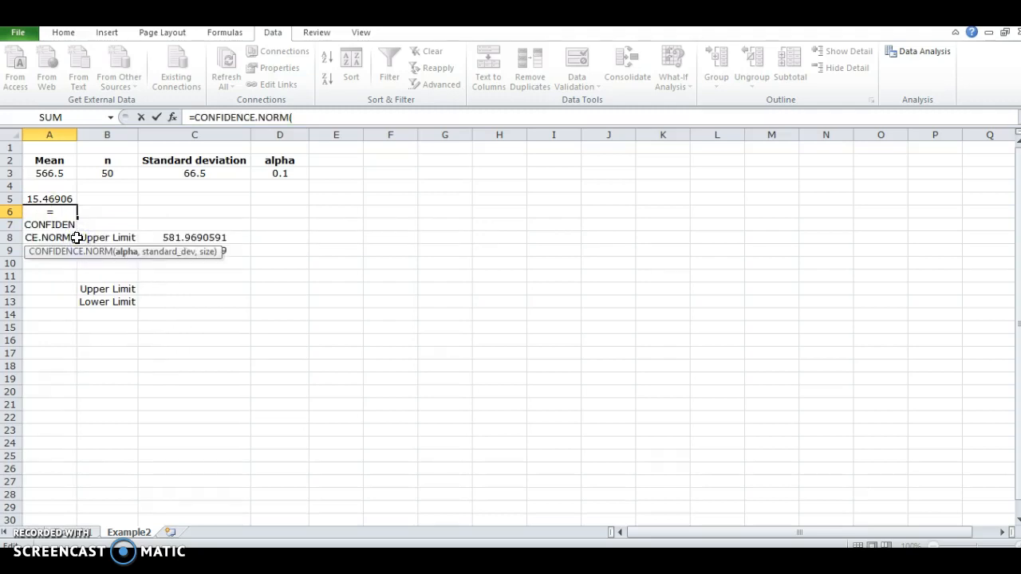
text(0)
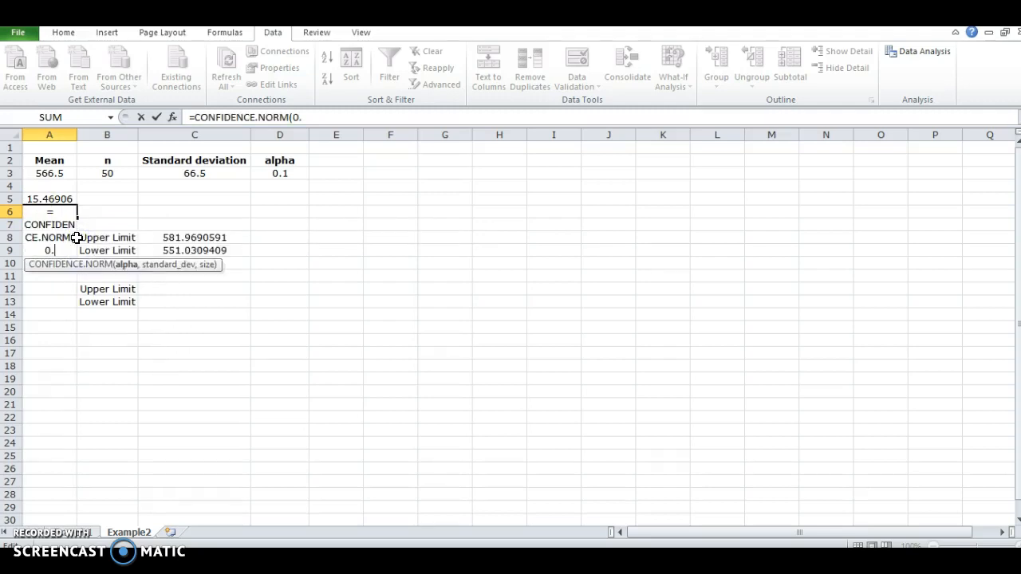
text(.05,)
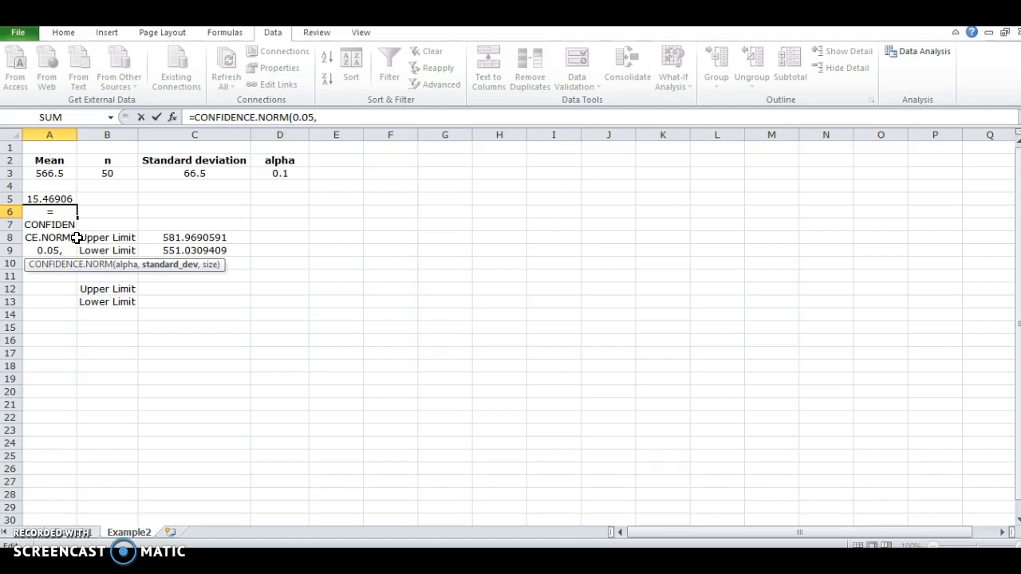
click(190, 174)
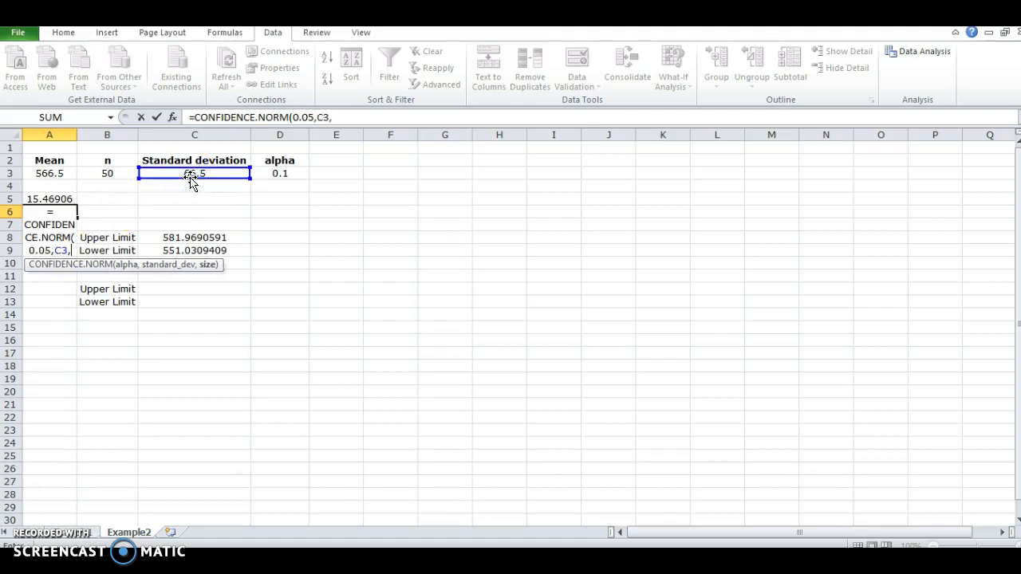
click(118, 173)
text())
key(Return)
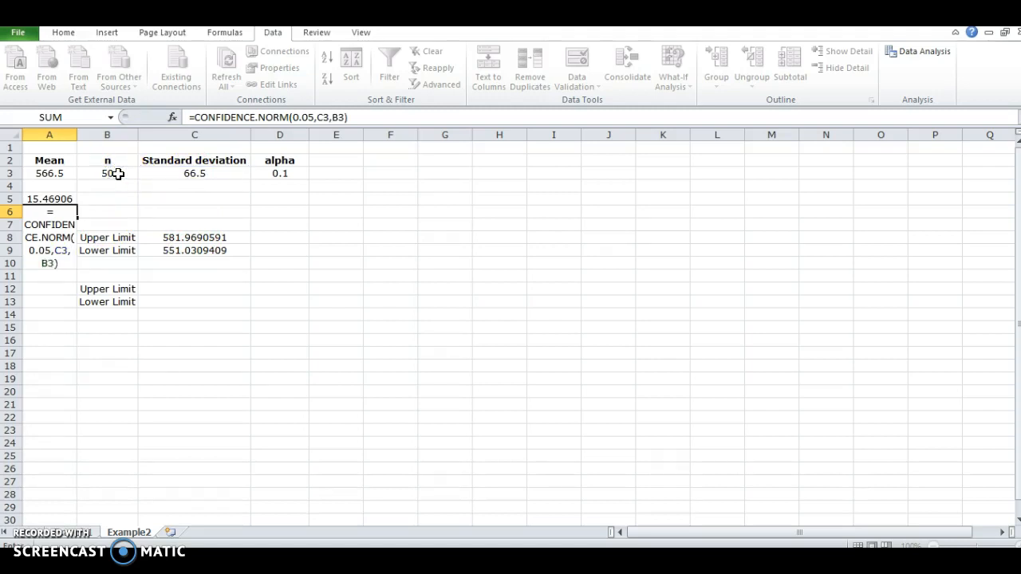
- Calculate the second upper limit in C12 by adding the new margin of error to the mean, =A6+A3
click(200, 292)
text(=)
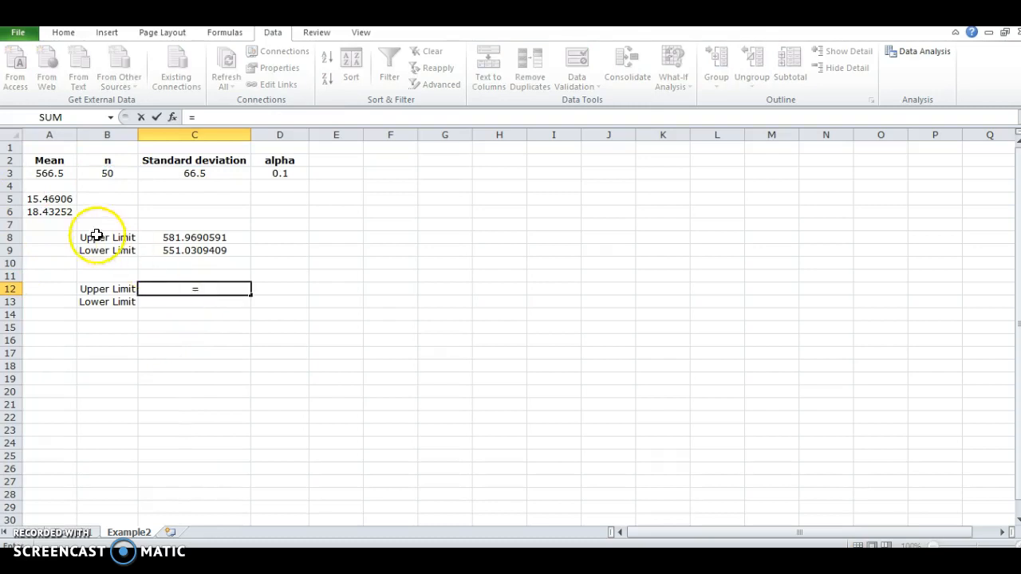
click(57, 210)
text(+)
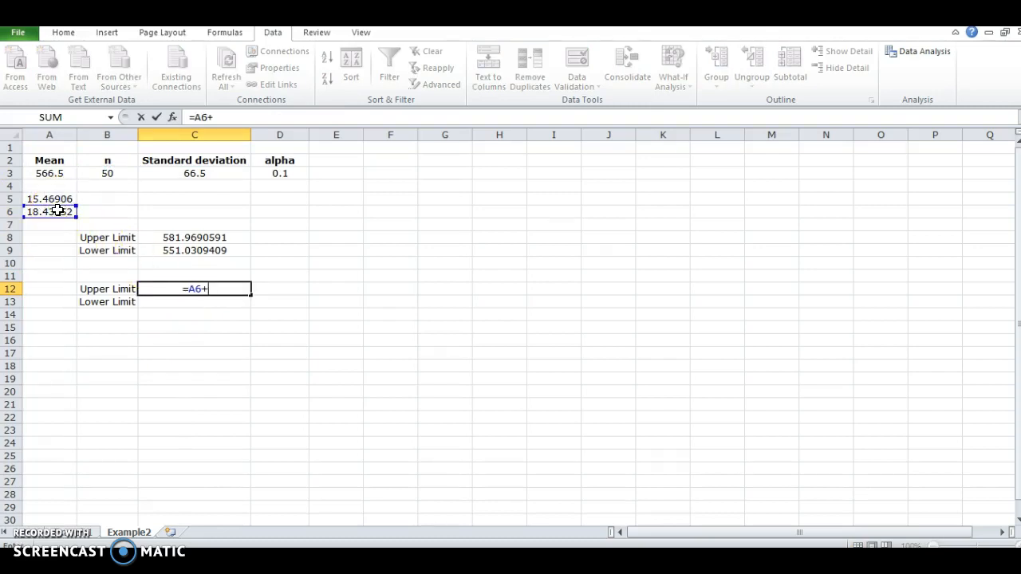
click(67, 176)
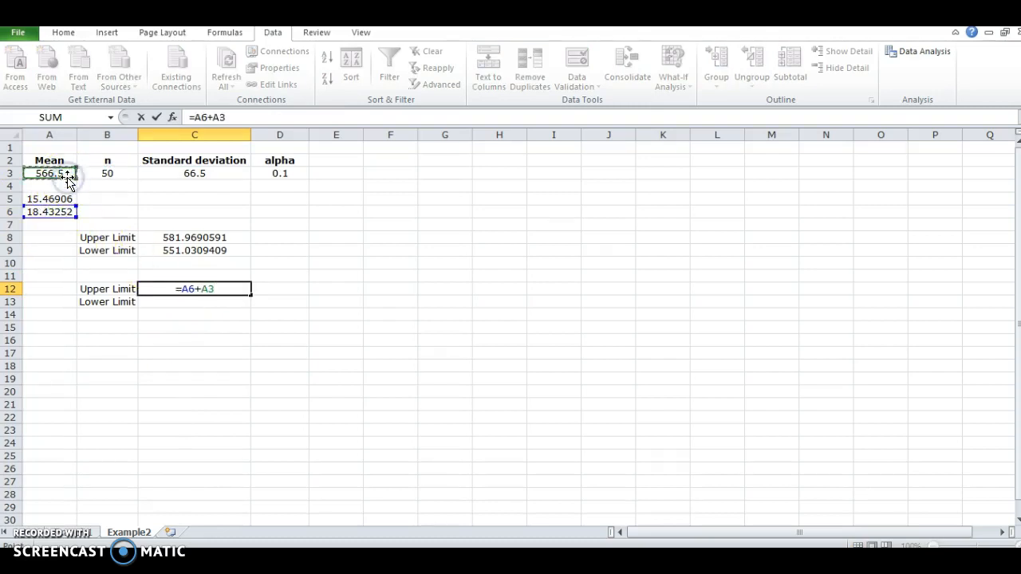
key(Return)
- Calculate the second lower limit in C13 by subtracting the new margin of error from the mean, =A3-A6
text(=)
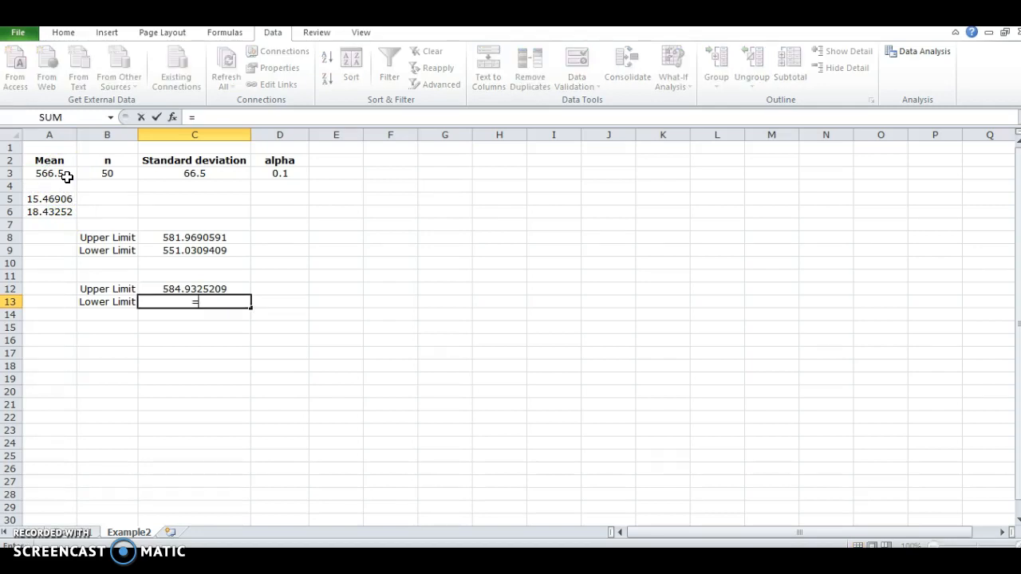
click(67, 176)
text(-)
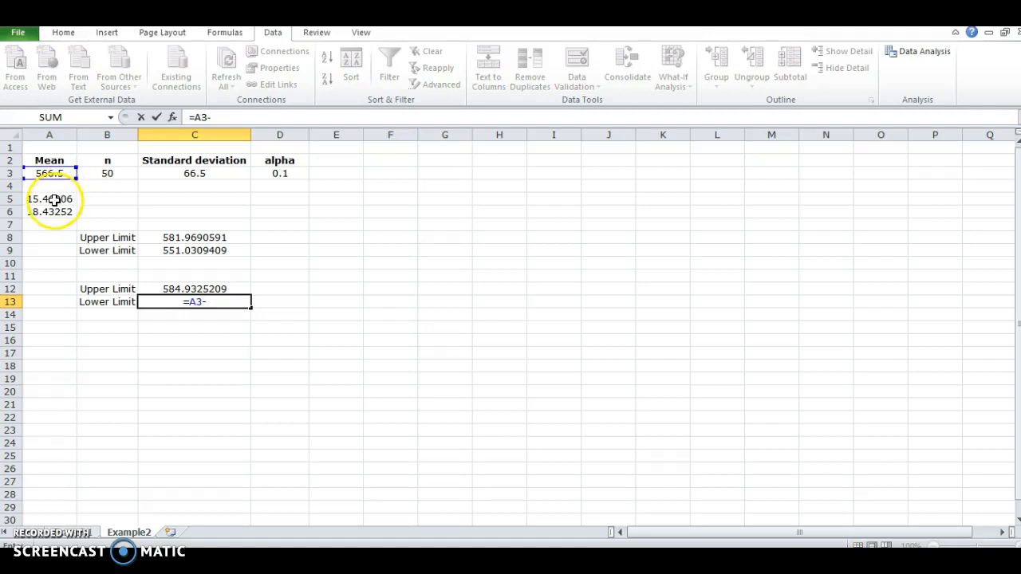
click(51, 210)
key(Return)
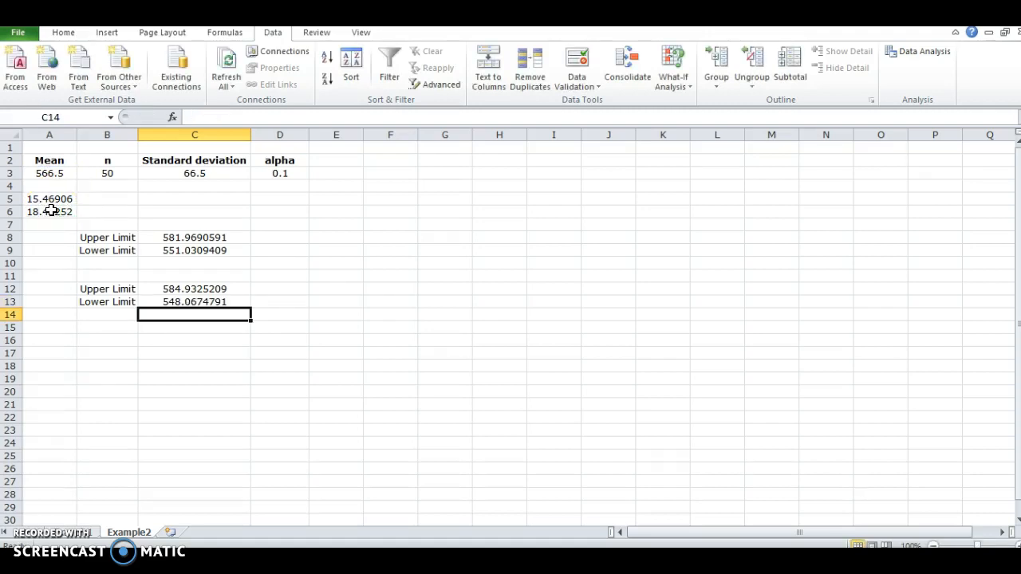
- Calculate the width of the first confidence interval in D8 with =C8-C9
click(291, 237)
text(=)
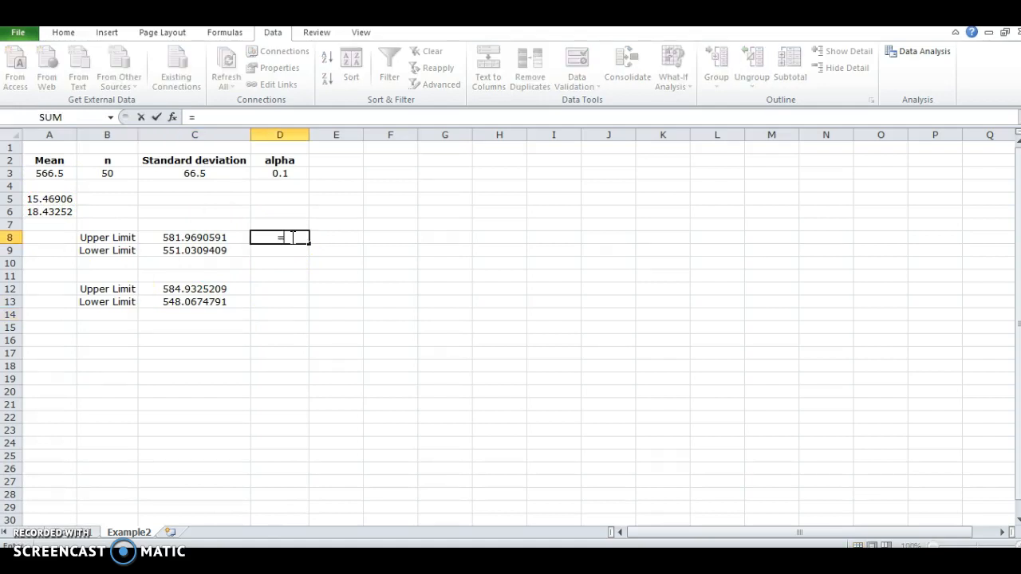
click(228, 236)
text(_)
key(BackSpace)
text(-)
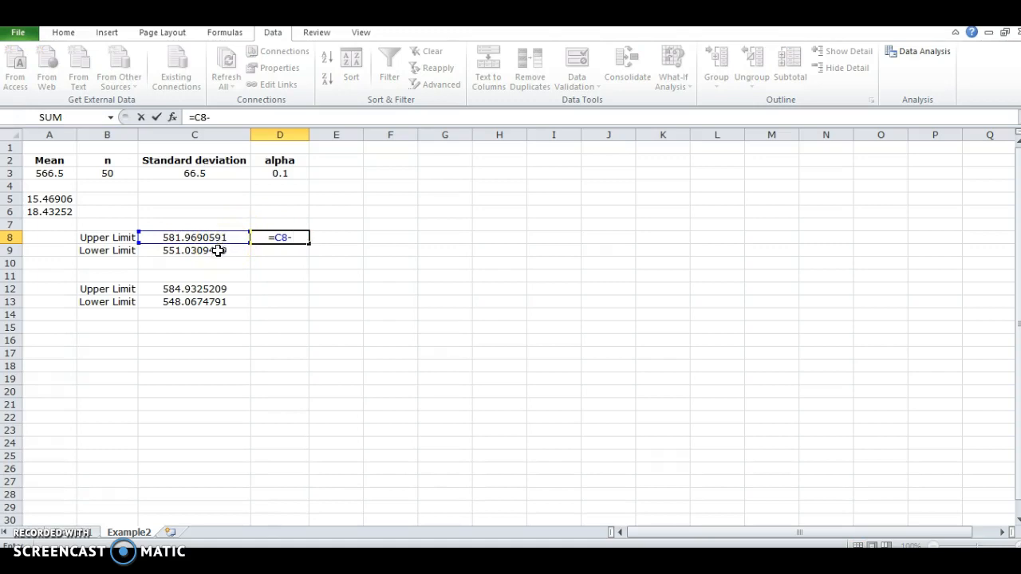
click(214, 256)
key(Return)
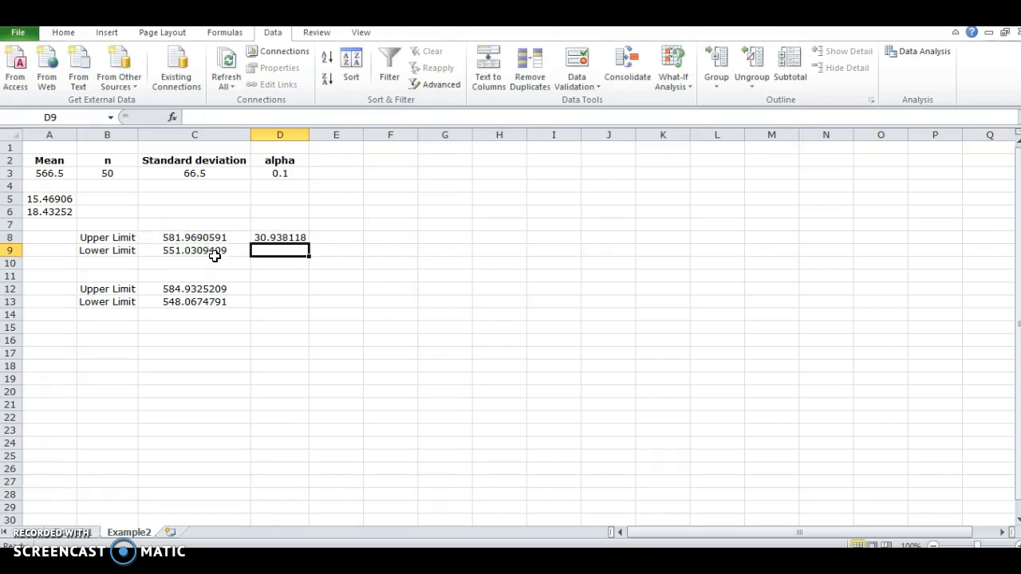
- Copy the interval width formula from D8 to D12 for the second confidence interval
click(267, 238)
key(ctrl+c)
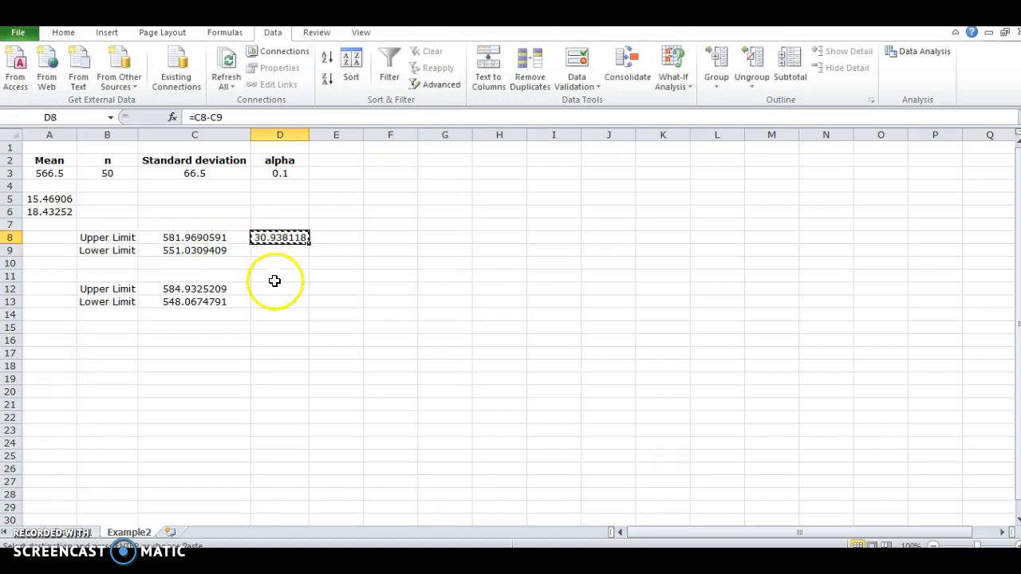
click(273, 290)
key(ctrl+v)
double_click(290, 328)
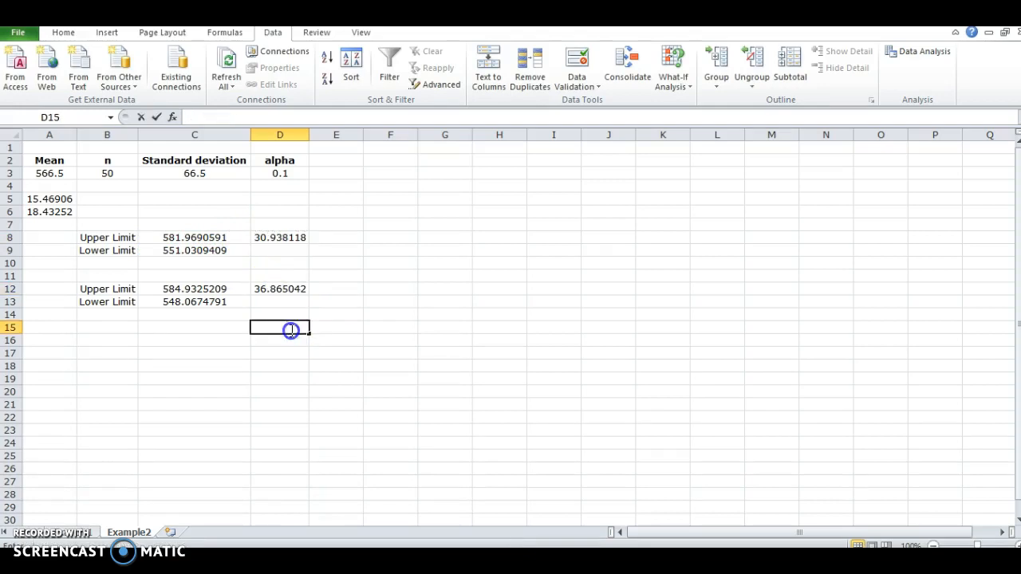
click(291, 353)
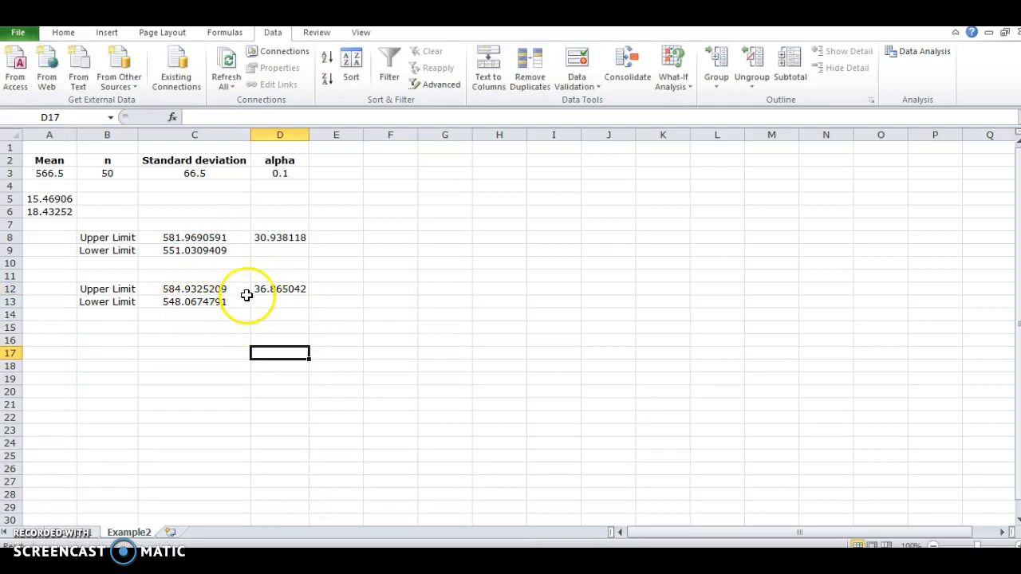